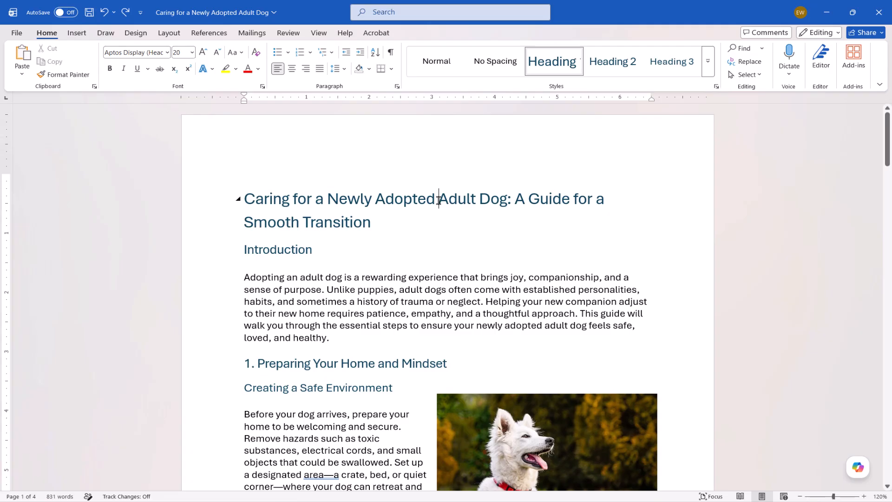
Highlight "Adult Dog" in the document title in bright green.
left_click_drag(438, 201, 502, 207)
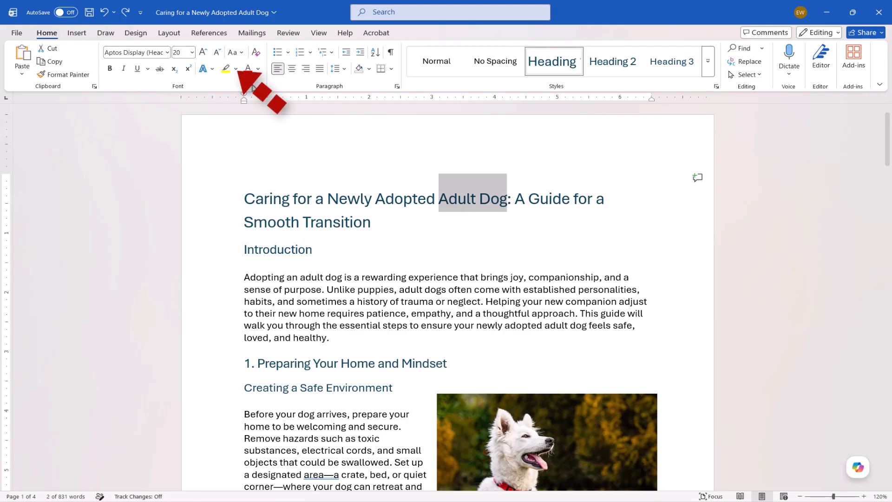
left_click(238, 72)
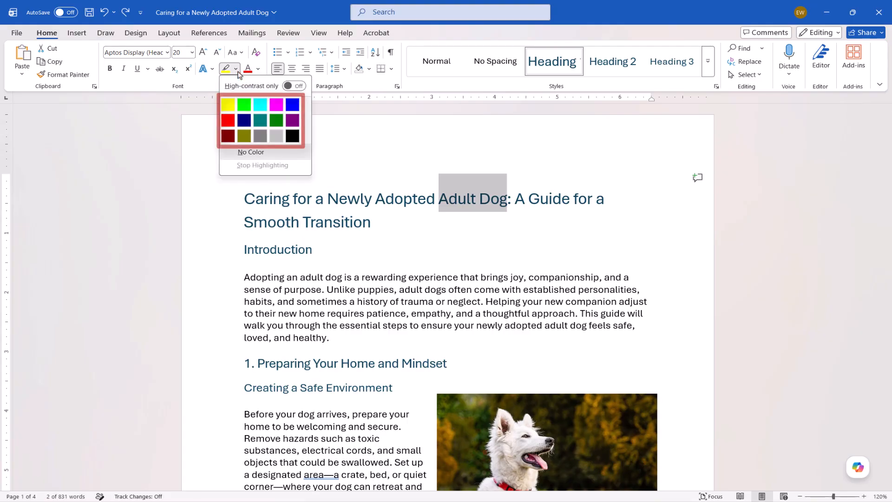
left_click(249, 109)
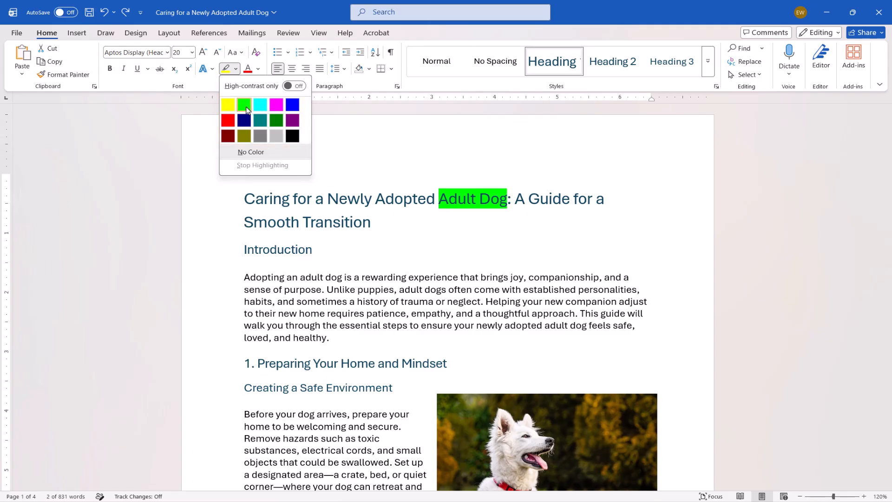
left_click(246, 110)
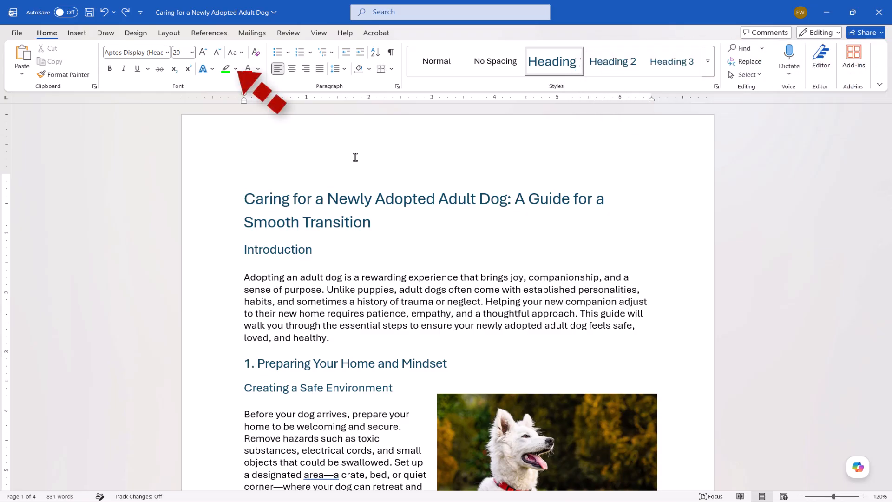
Highlight "Dog" in the title and "dogs" and "dog" in the introduction paragraph in yellow, and stop highlighting.
left_click(236, 70)
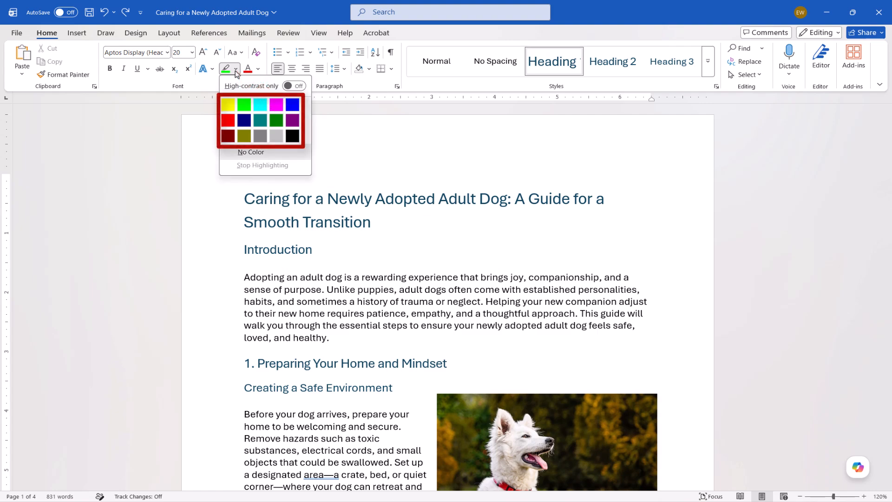
left_click(228, 105)
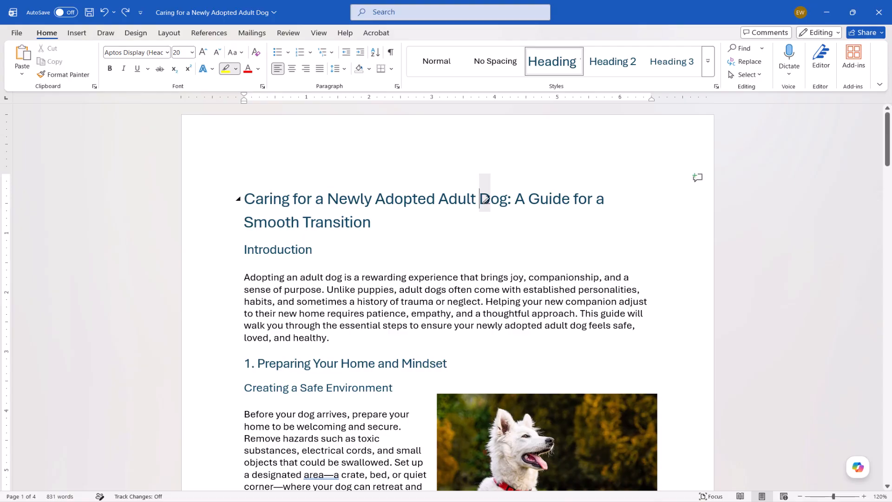
left_click_drag(480, 199, 508, 198)
left_click_drag(438, 289, 447, 290)
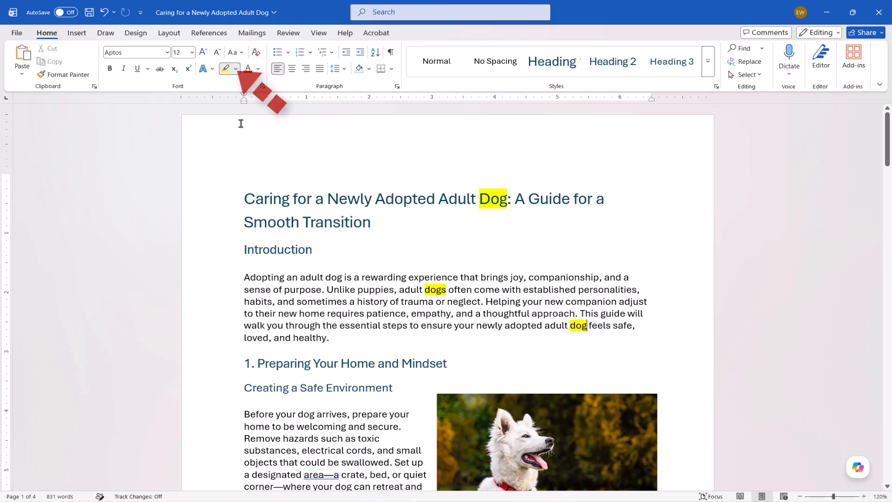
left_click(236, 69)
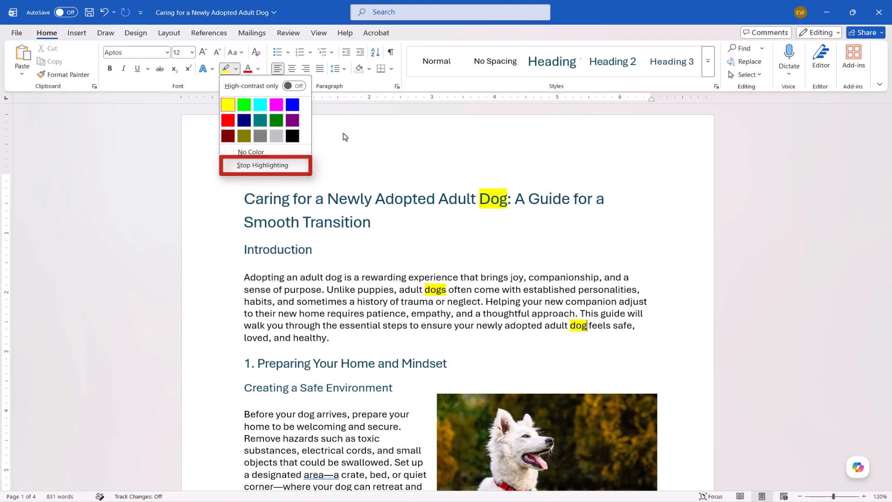
left_click(281, 166)
key("Escape")
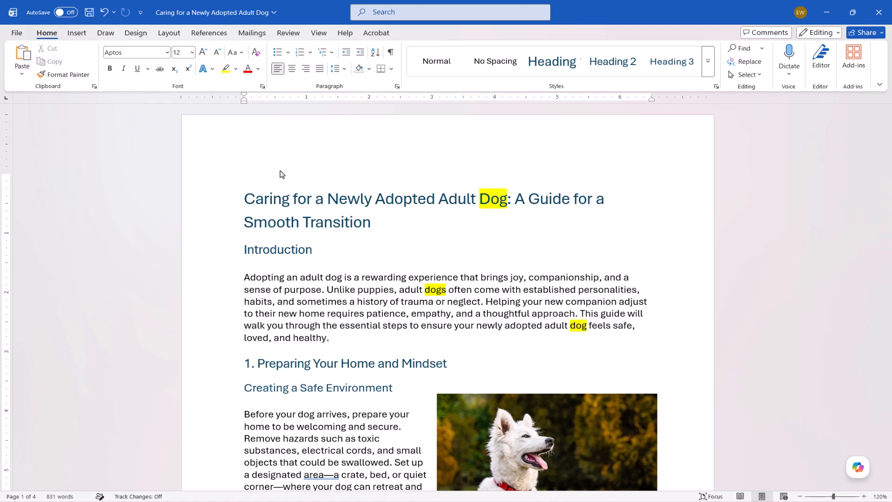
Remove the yellow highlight from "Dog" in the title by setting it to No Color.
double_click(492, 199)
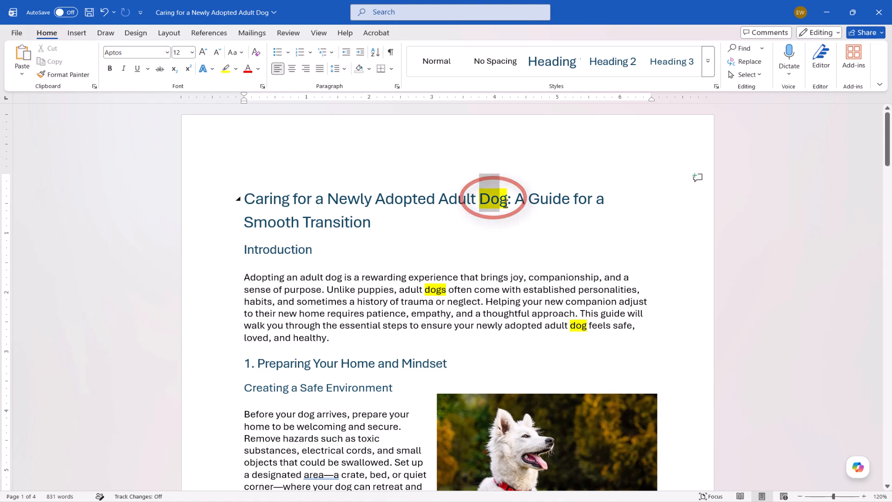
left_click_drag(505, 204, 509, 203)
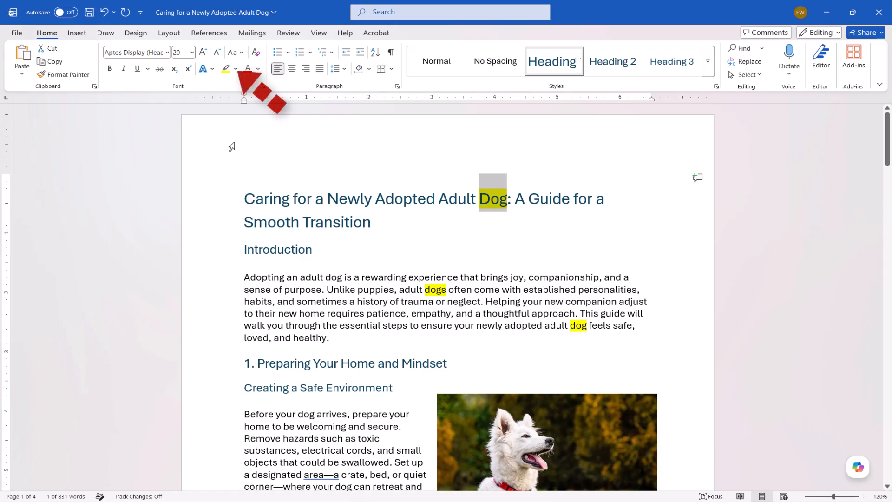
left_click(236, 69)
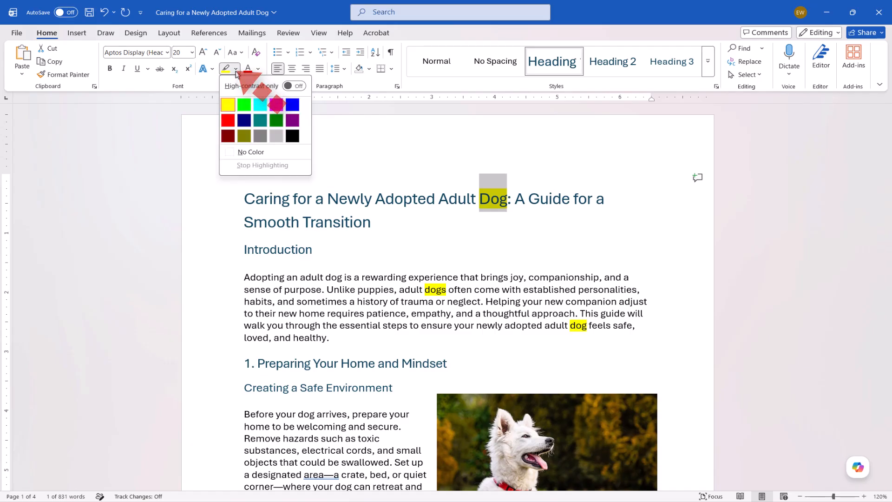
left_click(230, 156)
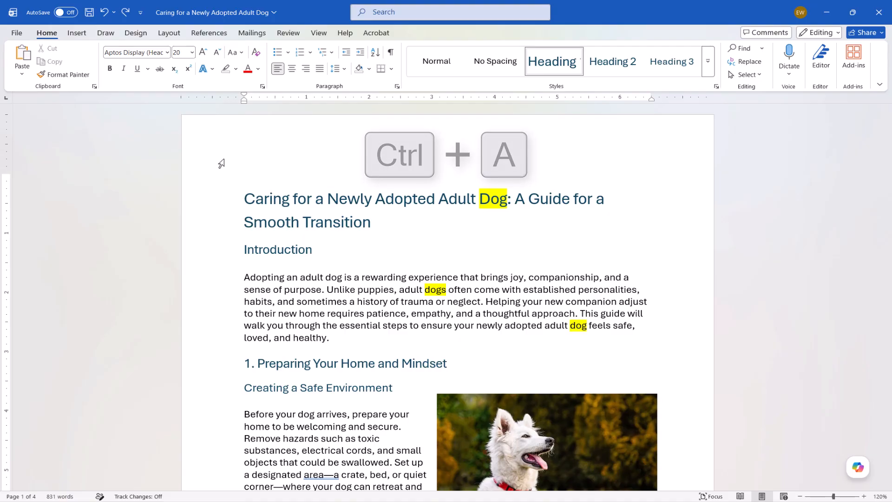
Remove all text highlighting from the entire document by applying No Color.
key("ctrl+a")
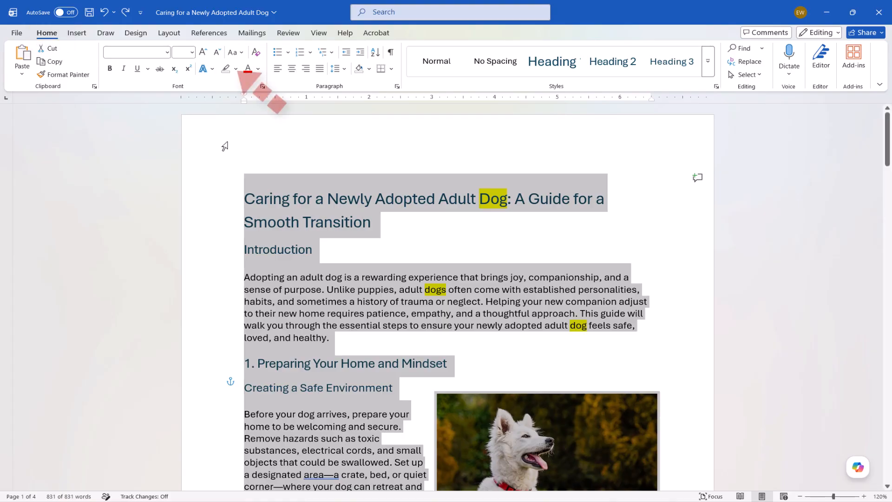
left_click(236, 71)
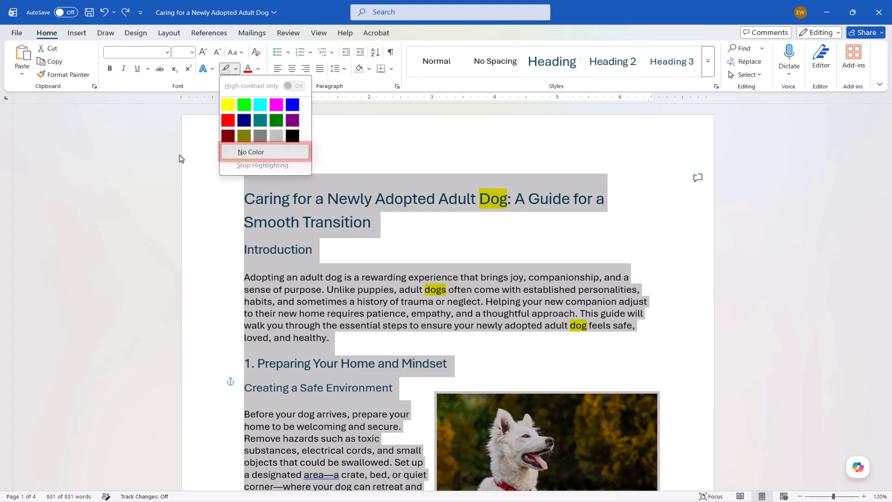
left_click(235, 155)
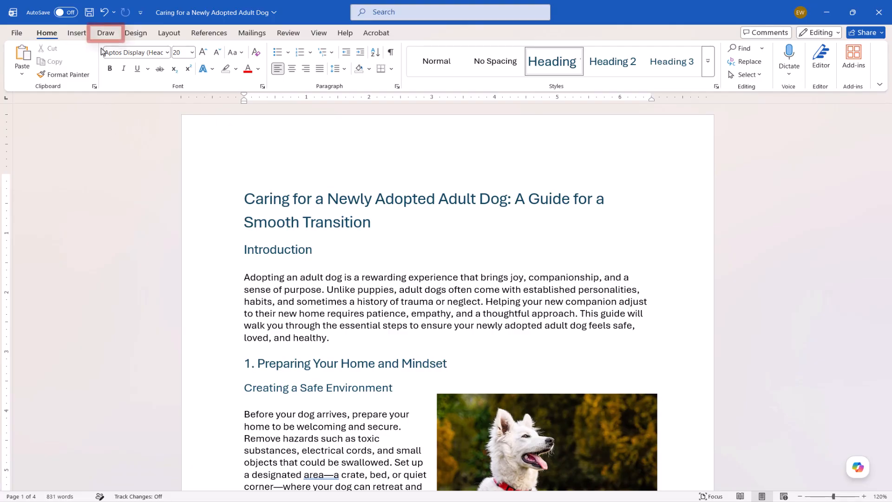
Choose the drawing highlighter pen and set it to the second-largest preset thickness and bright pink.
left_click(105, 32)
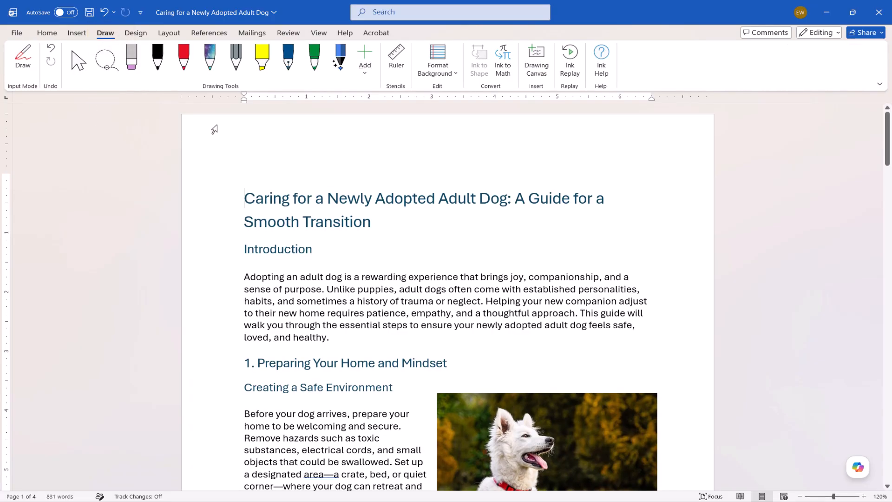
left_click(257, 69)
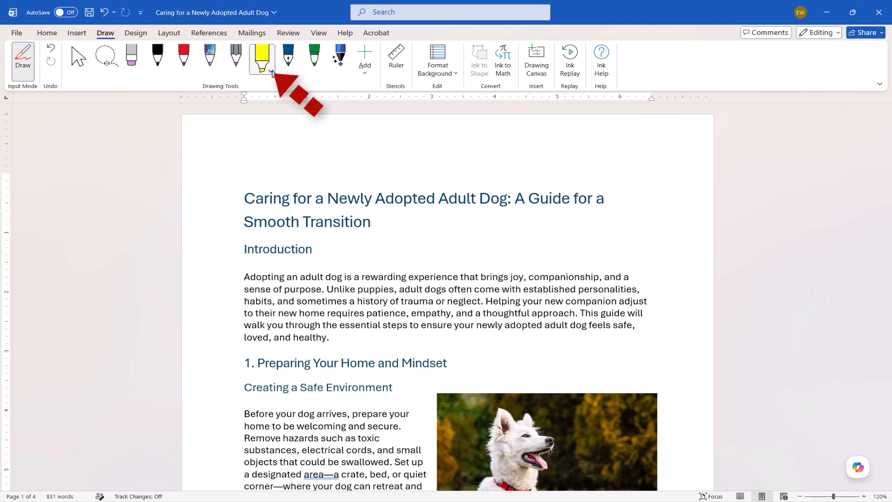
left_click(272, 71)
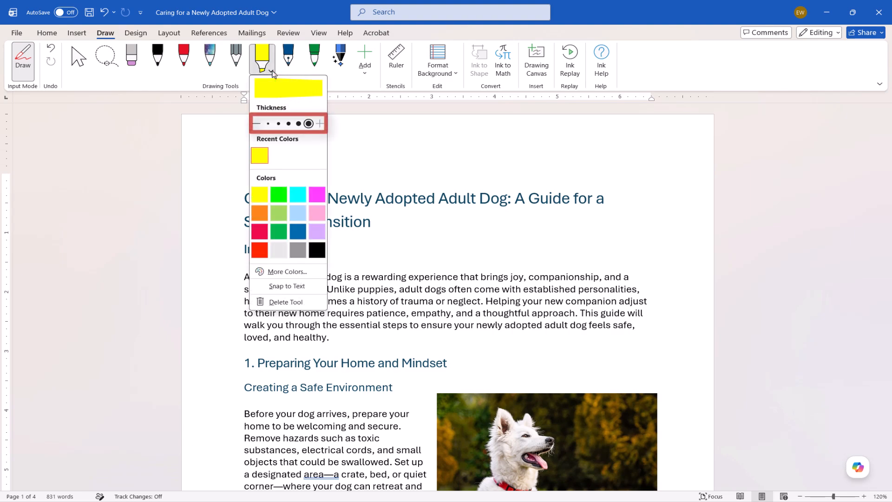
left_click(298, 123)
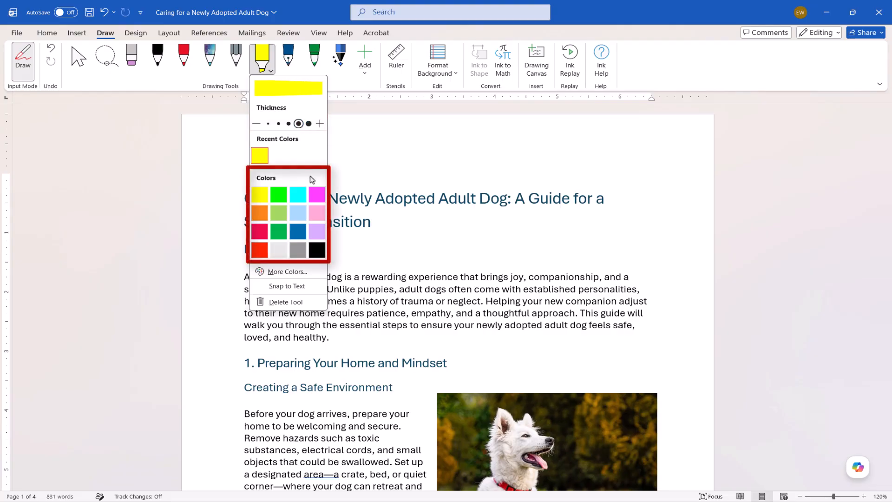
left_click(316, 197)
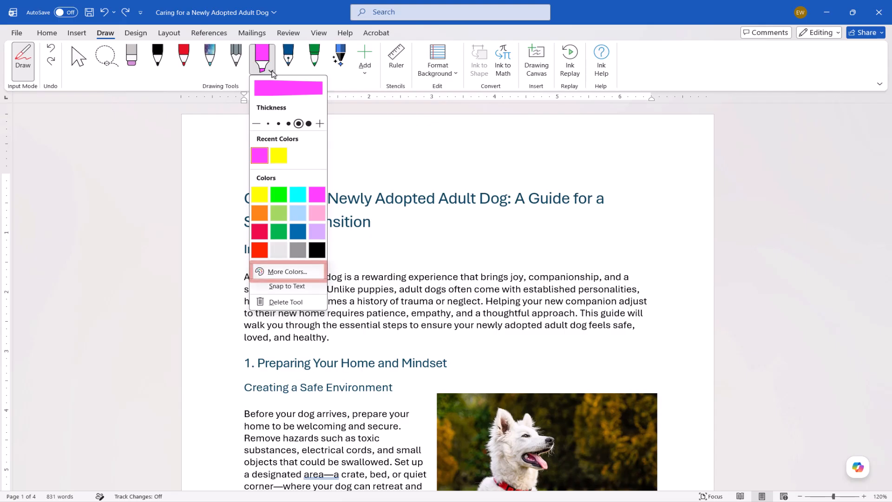
Examine the highlighter pen's additional standard and custom colors, including the available color models.
left_click(287, 269)
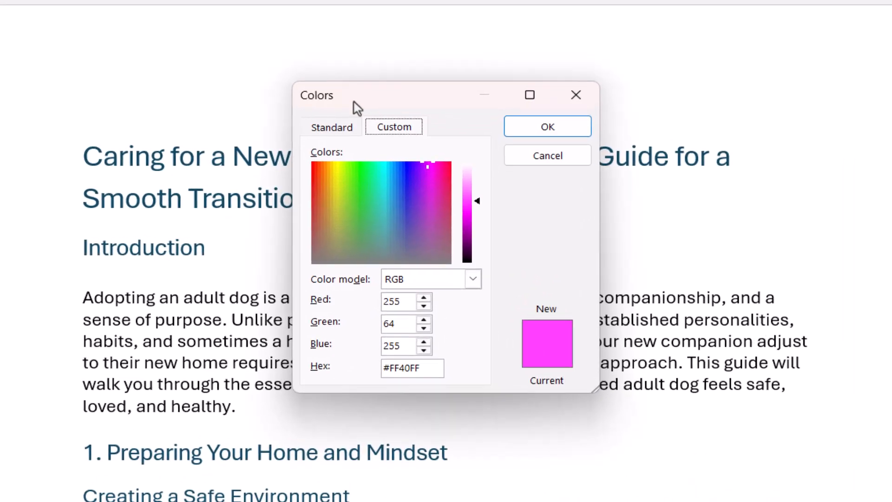
left_click(355, 124)
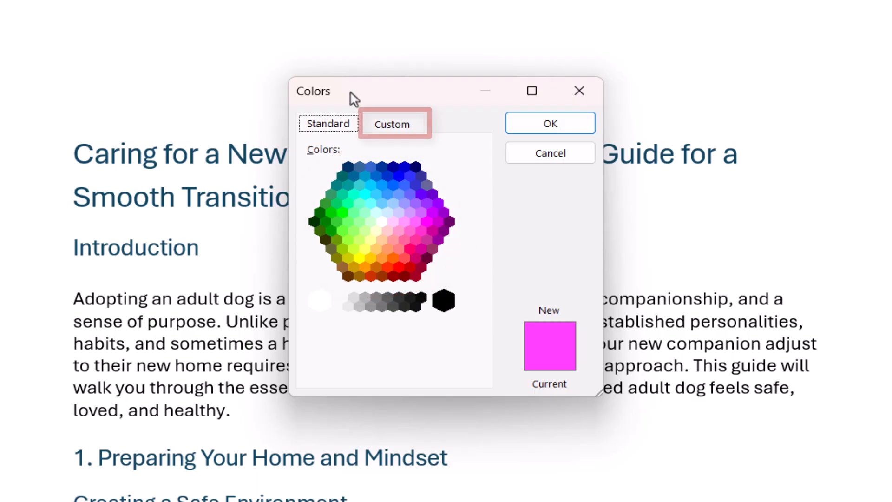
left_click(405, 125)
left_click(473, 280)
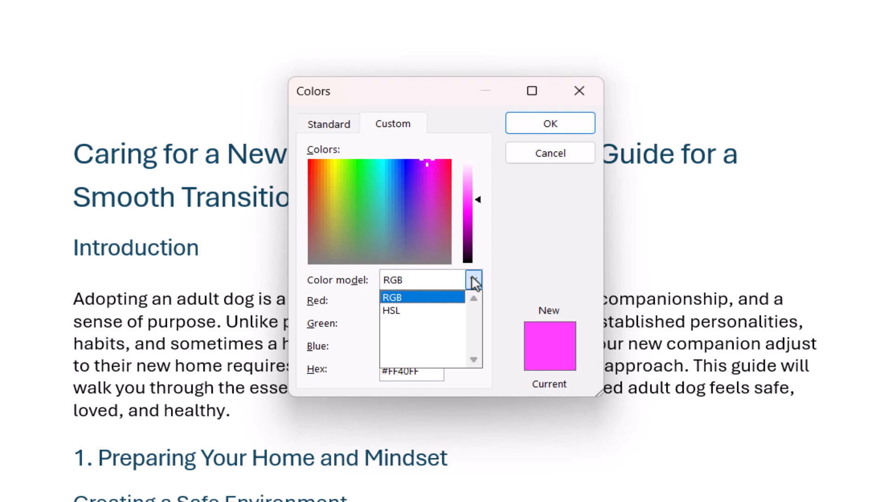
left_click(473, 279)
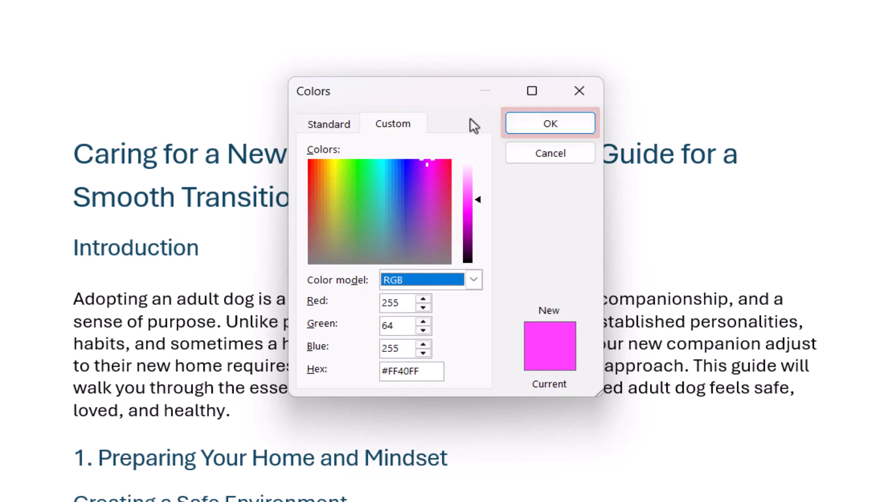
left_click(511, 125)
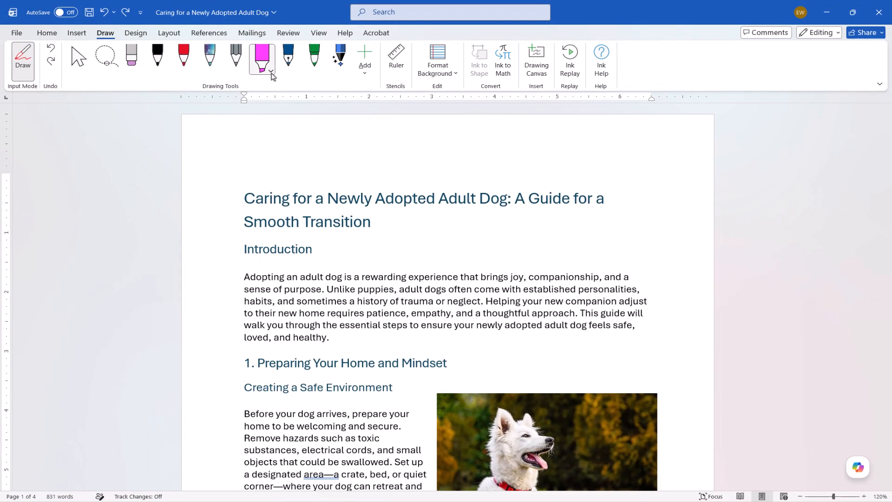
Enable Snap to Text for the pink highlighter pen and highlight "Dog:" in the title and "dogs" in the introduction.
left_click(271, 72)
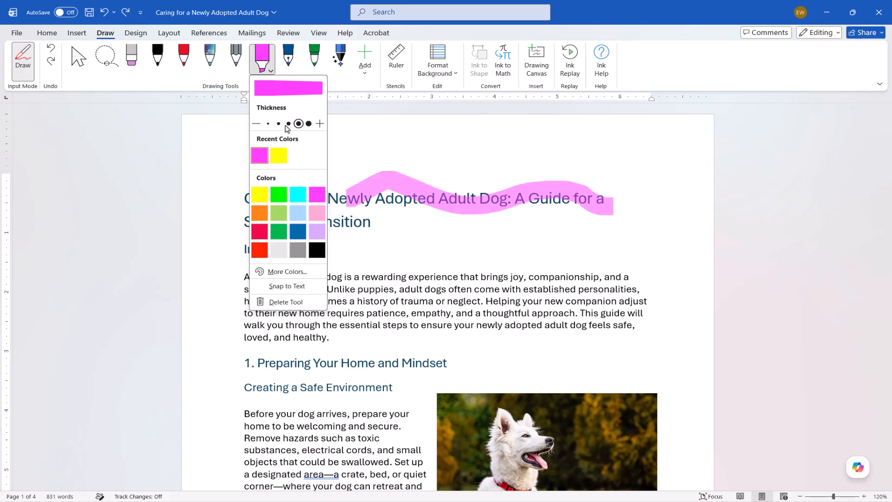
left_click(290, 288)
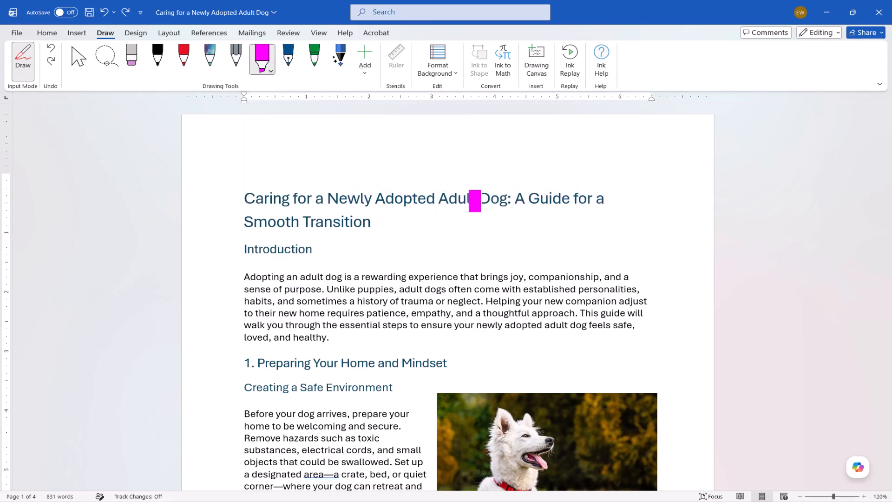
left_click_drag(509, 198, 512, 198)
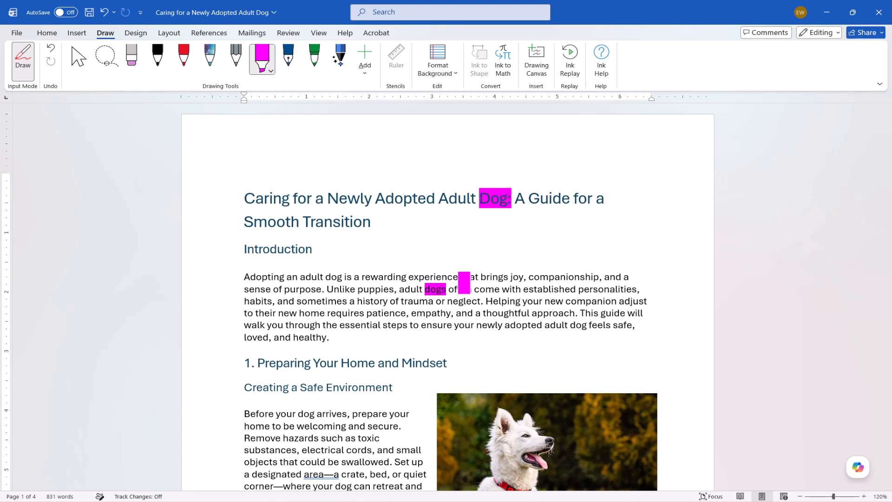
key("Escape")
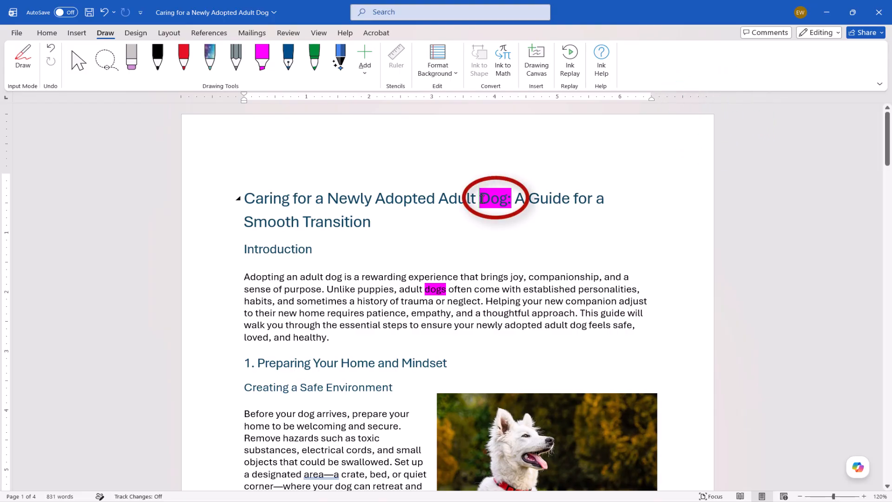
Remove the pink highlight from "Dog:" in the title by setting it to No Color.
left_click_drag(479, 205, 511, 201)
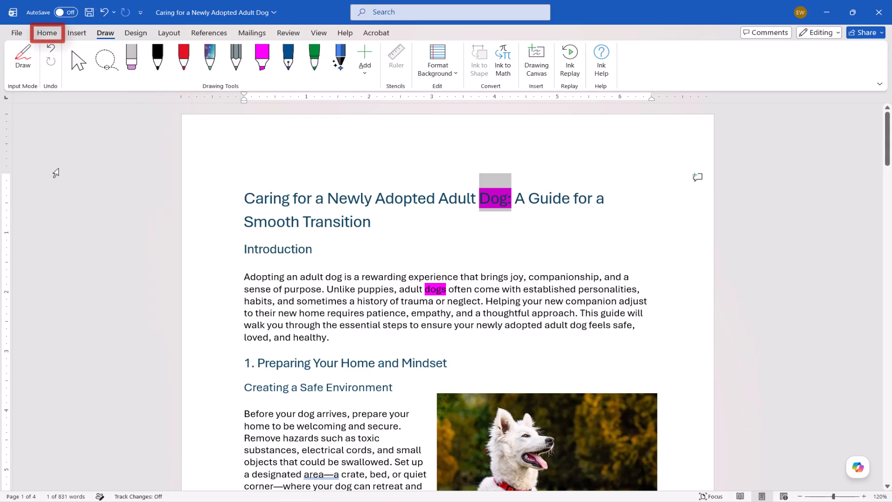
left_click(47, 33)
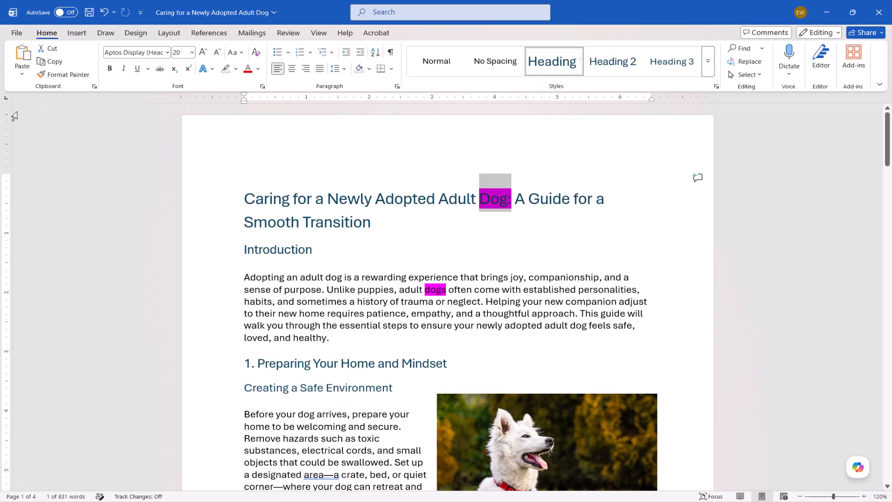
left_click(236, 71)
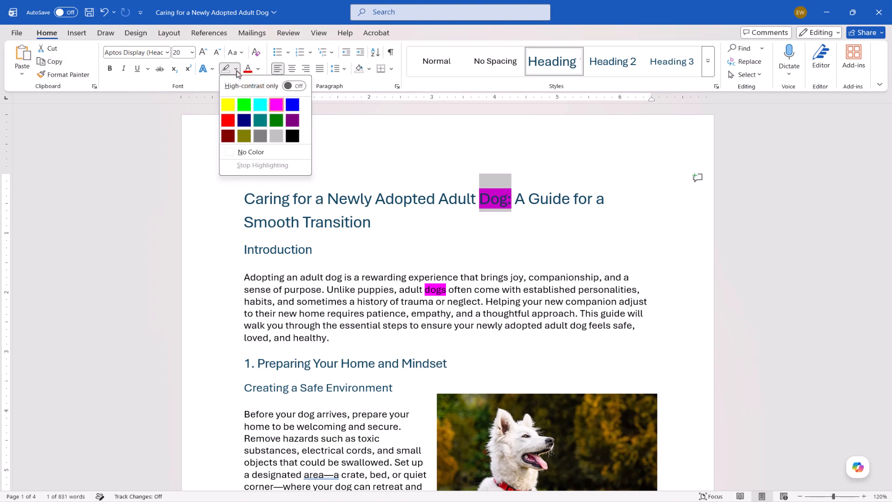
left_click(251, 153)
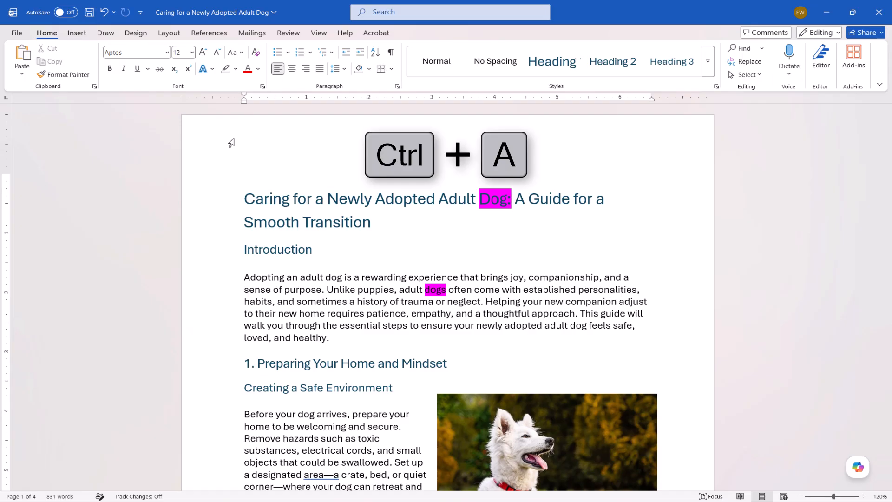
Remove the text highlighting from the entire document at once.
key("ctrl+a")
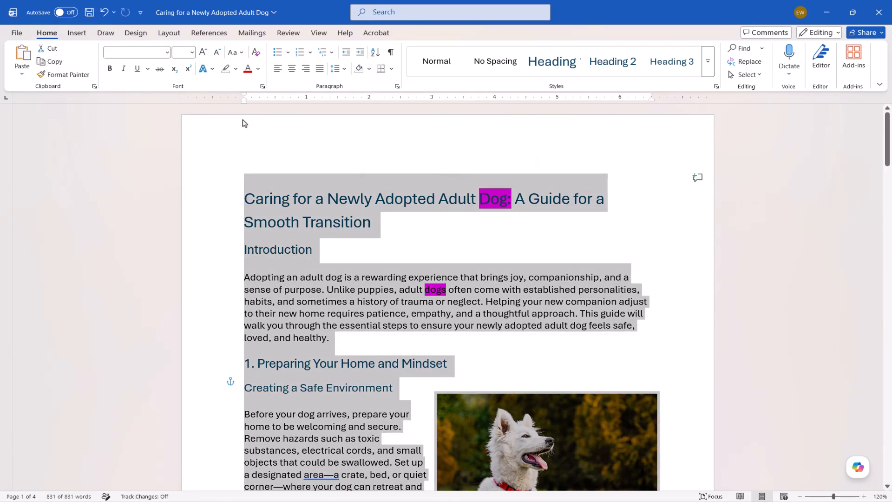
left_click(236, 69)
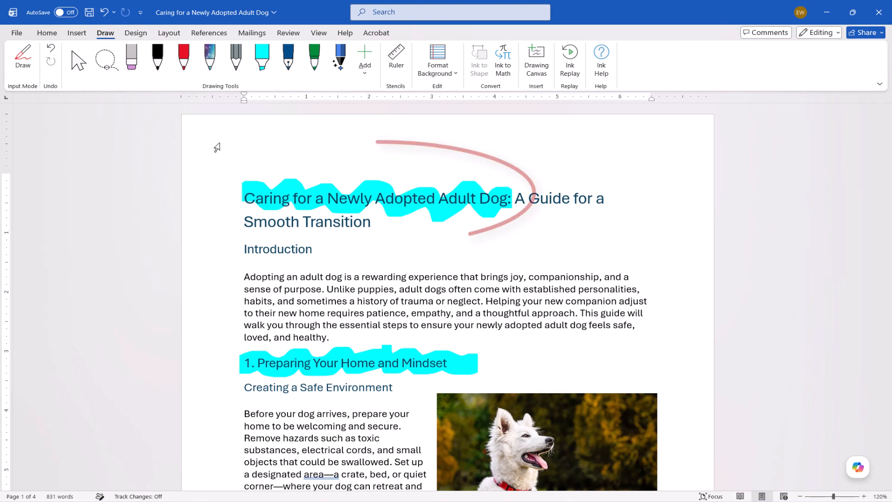
Delete the cyan ink highlight drawn over the document title.
left_click(288, 184)
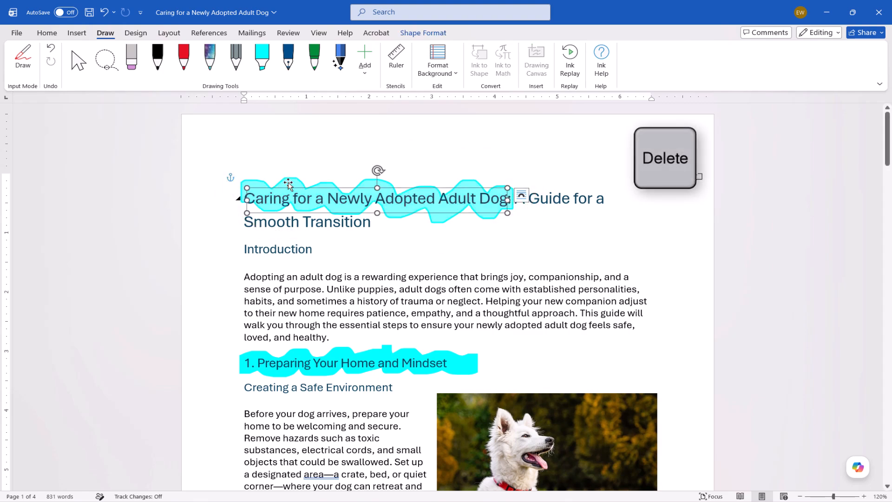
key("Delete")
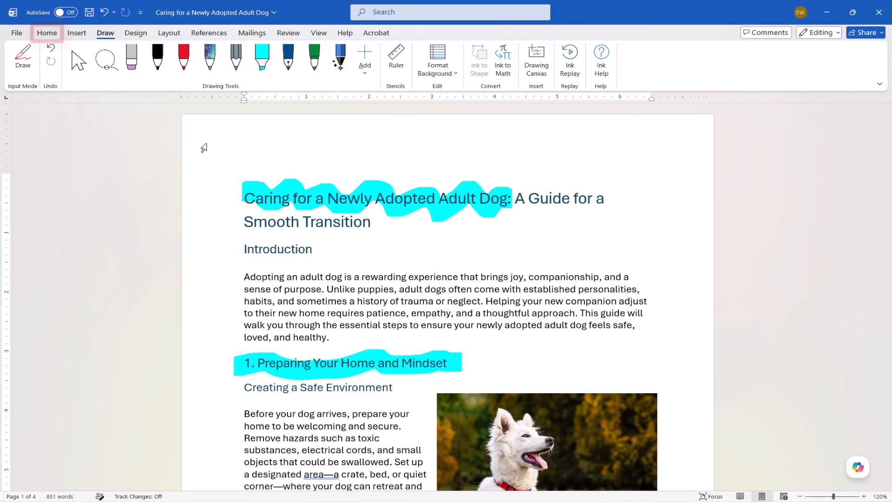
Select the cyan ink highlights over the title and the "1. Preparing Your Home and Mindset" heading by their object names and delete them together.
left_click(47, 34)
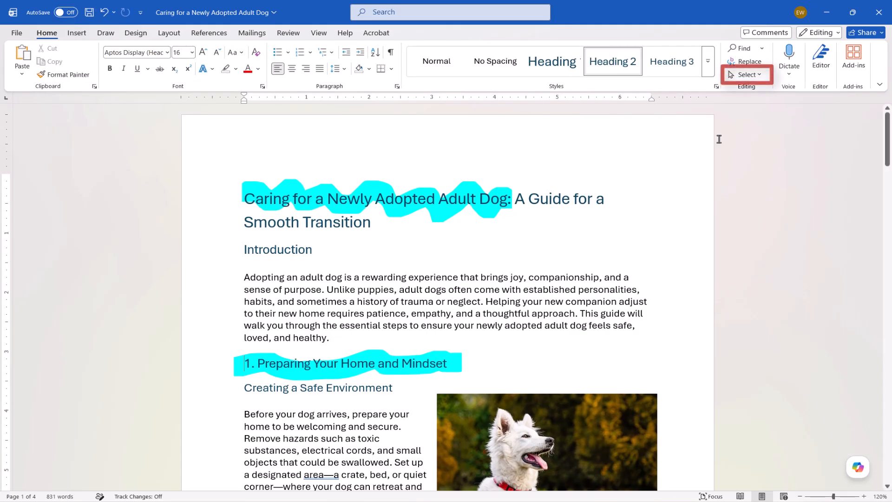
left_click(759, 75)
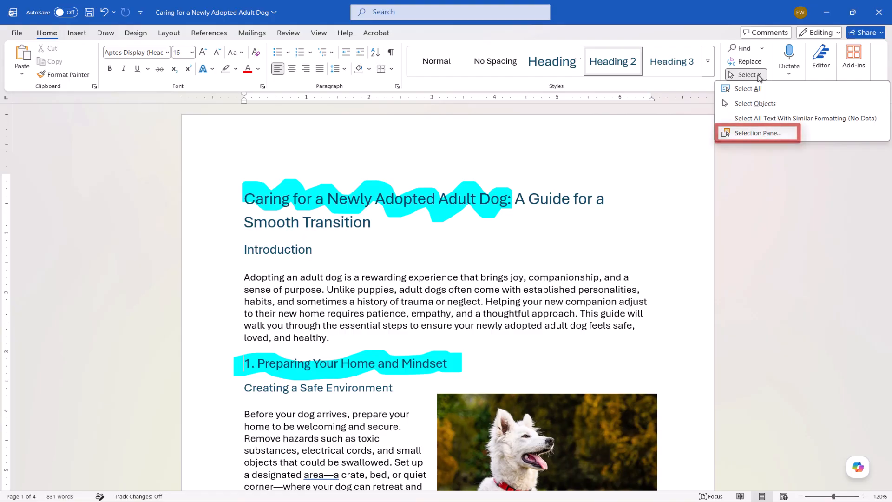
left_click(743, 133)
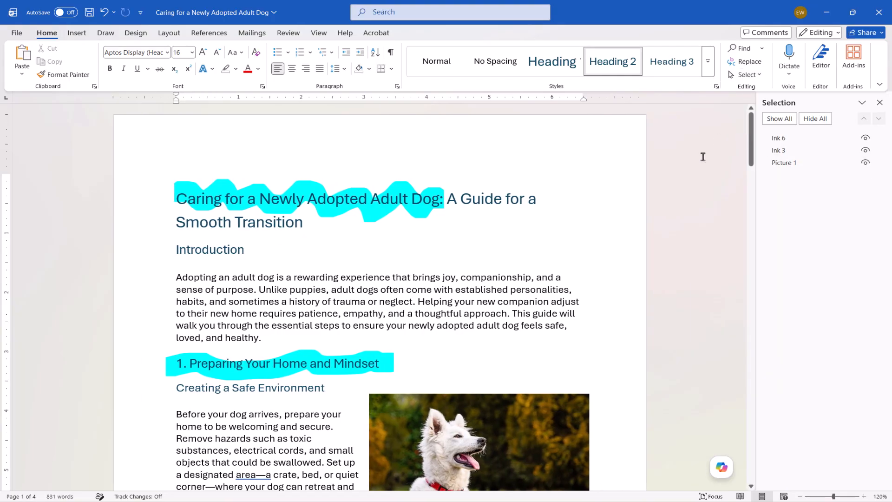
key("ctrl")
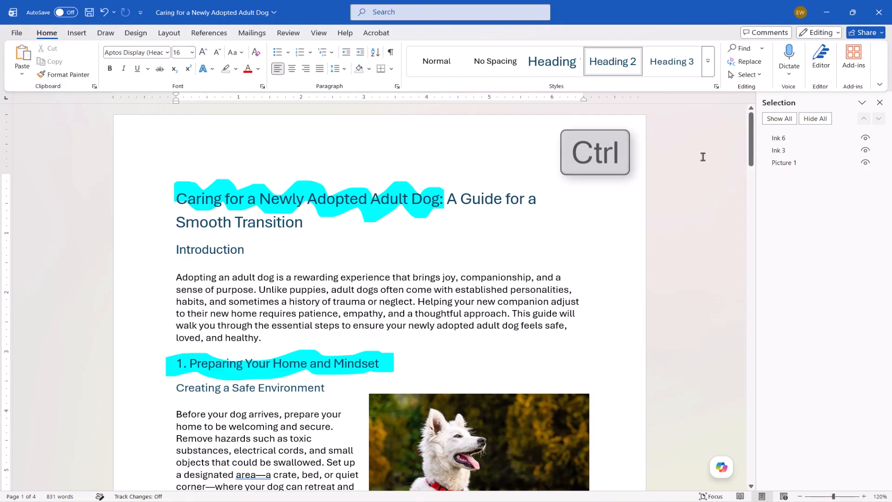
left_click(774, 139)
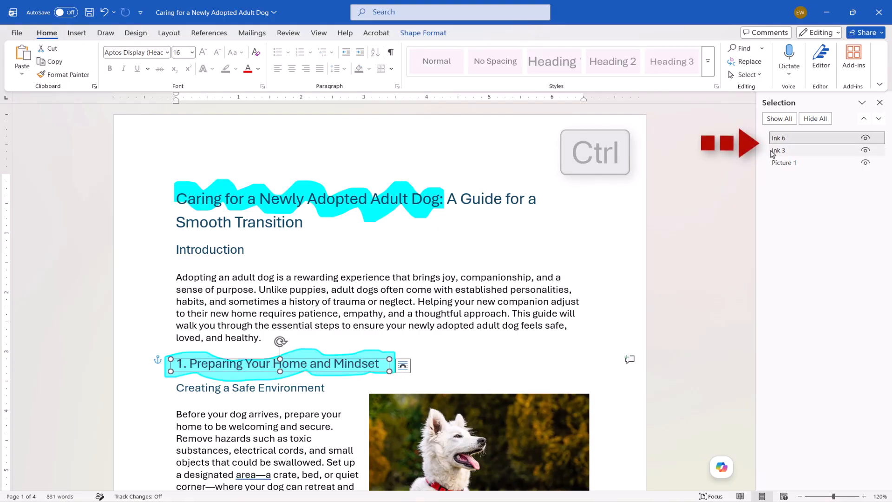
left_click(773, 152, "ctrl")
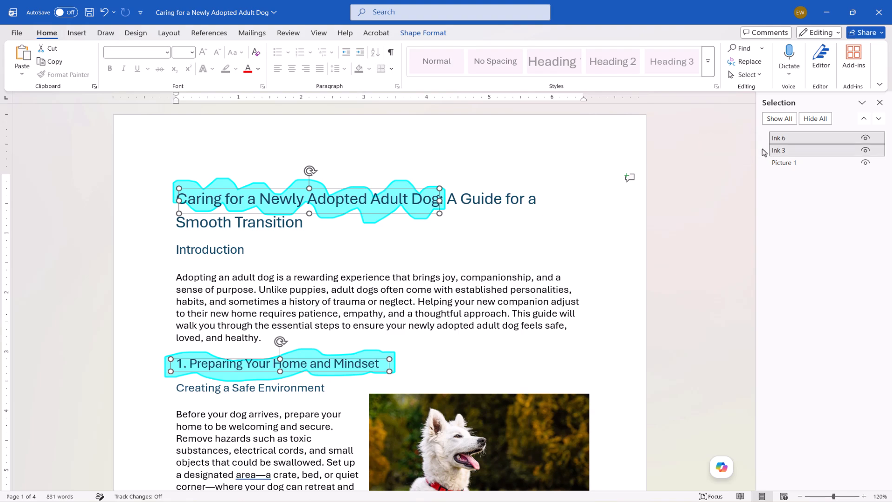
key("Delete")
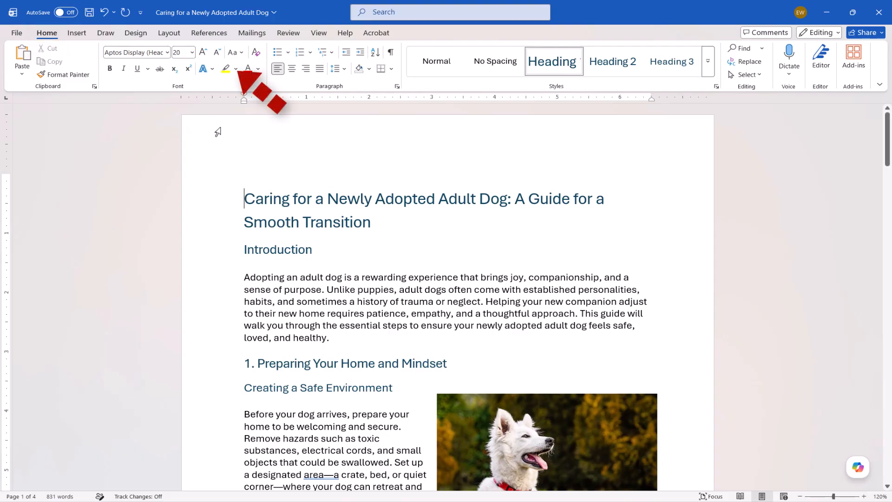
Set the text highlight color to bright green and enter "dog" as both the search text and the replacement text in Find and Replace.
left_click(236, 69)
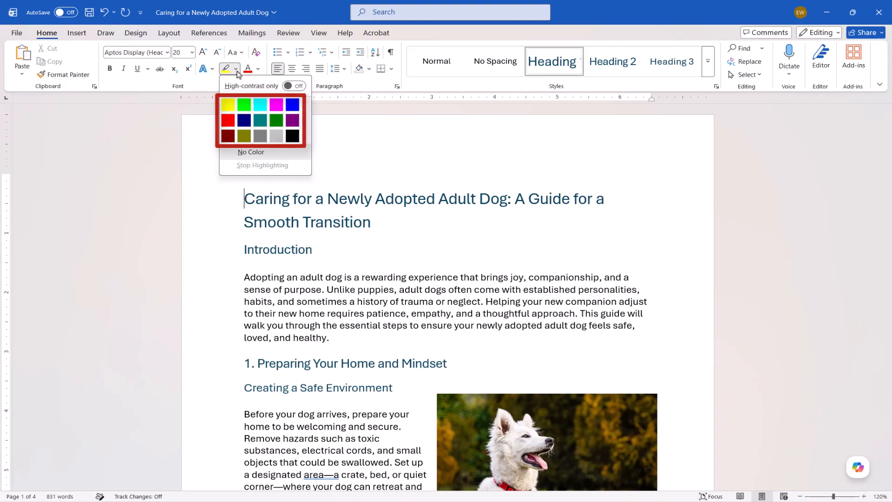
left_click(243, 104)
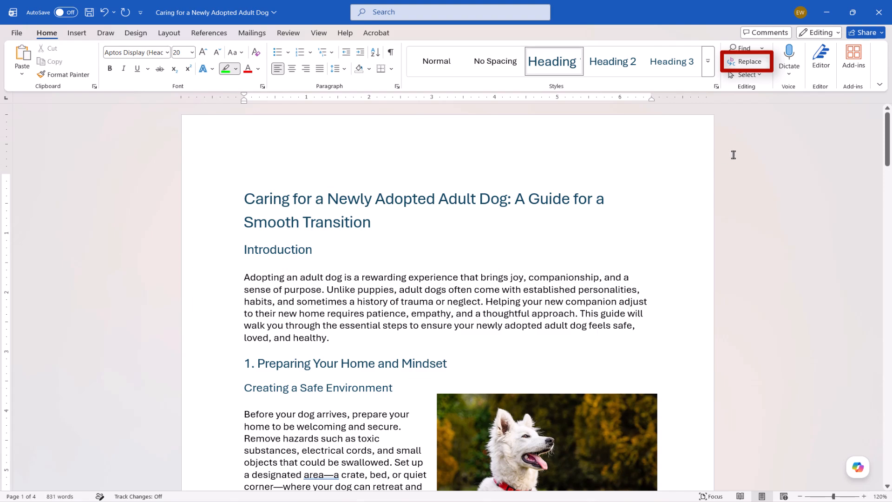
left_click(750, 62)
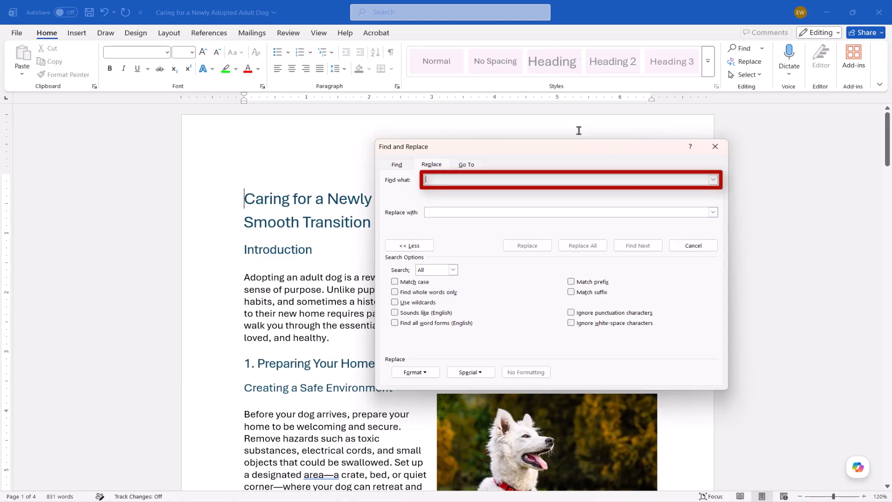
type("dog")
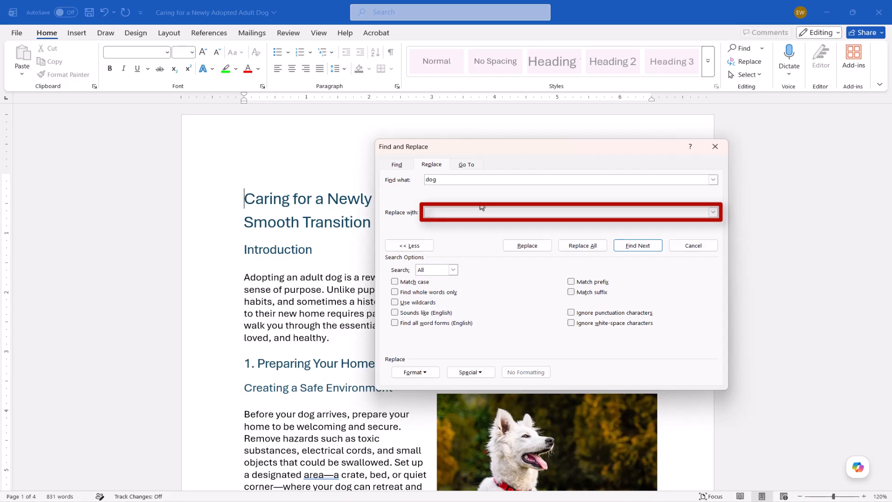
left_click(461, 212)
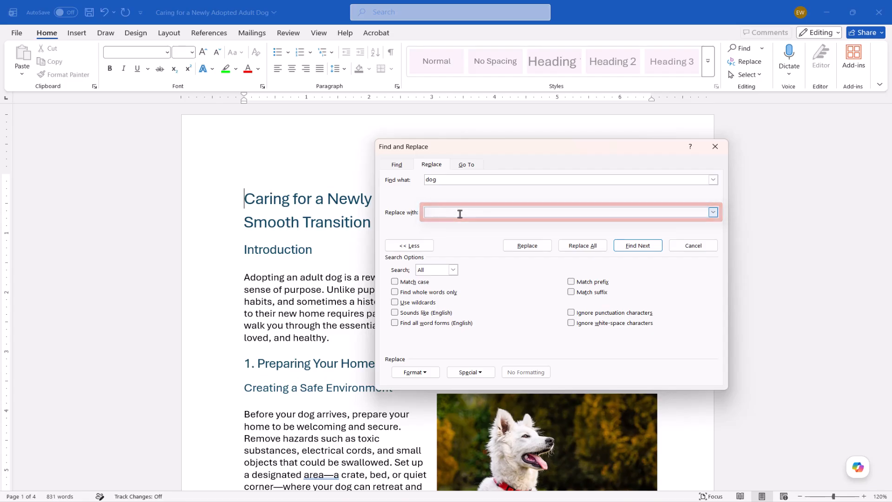
type("dog")
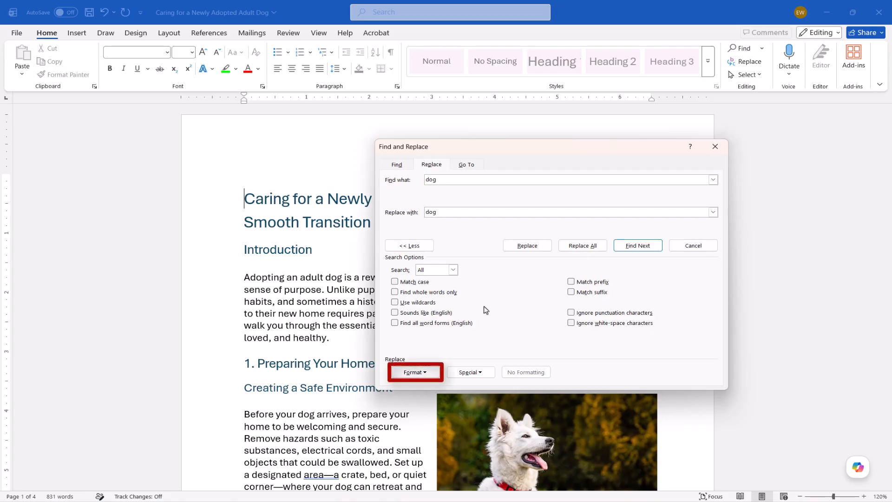
Assign Highlight formatting to the replacement text, replace all occurrences of "dog", and review the highlighted words in the document.
left_click(425, 372)
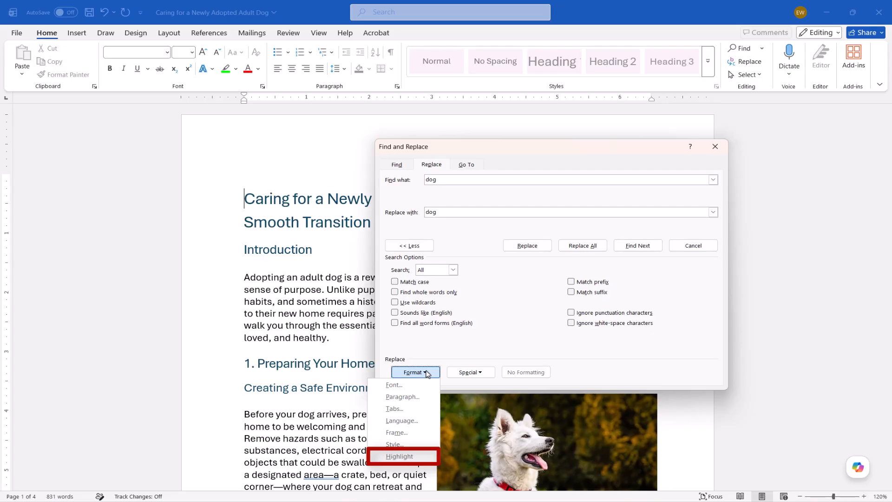
left_click(420, 458)
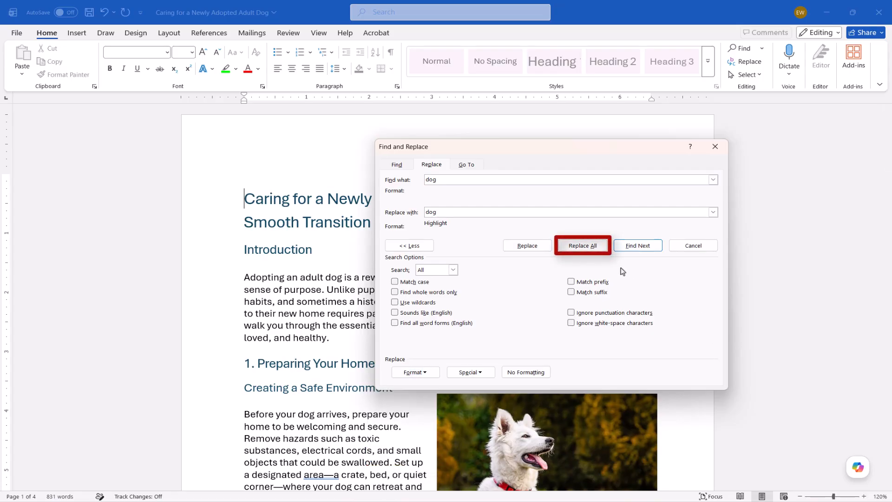
left_click(586, 249)
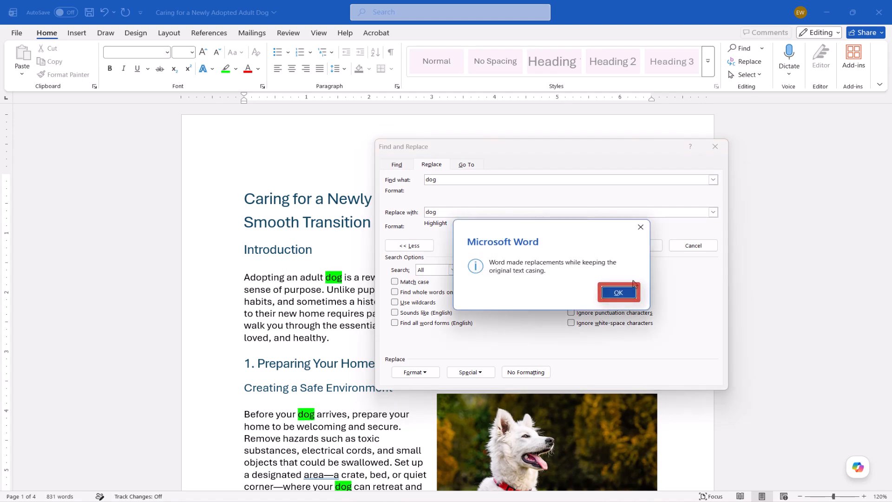
left_click(624, 297)
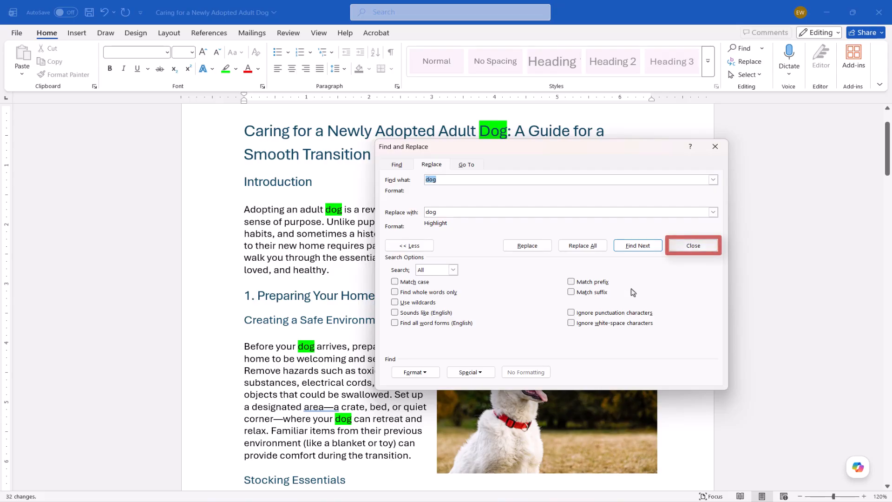
left_click(692, 248)
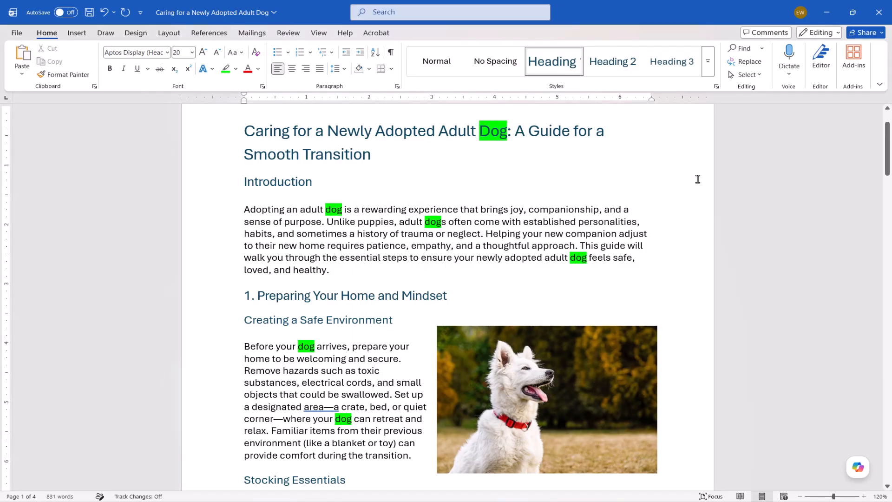
left_click_drag(889, 160, 888, 256)
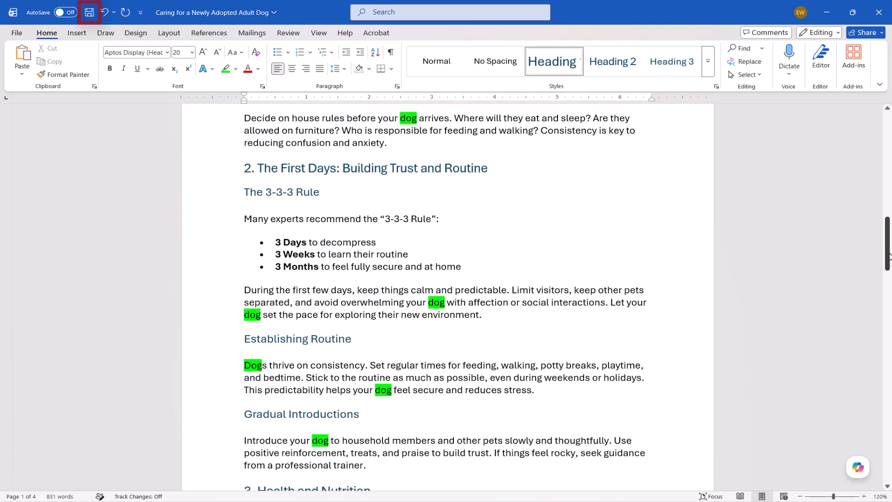